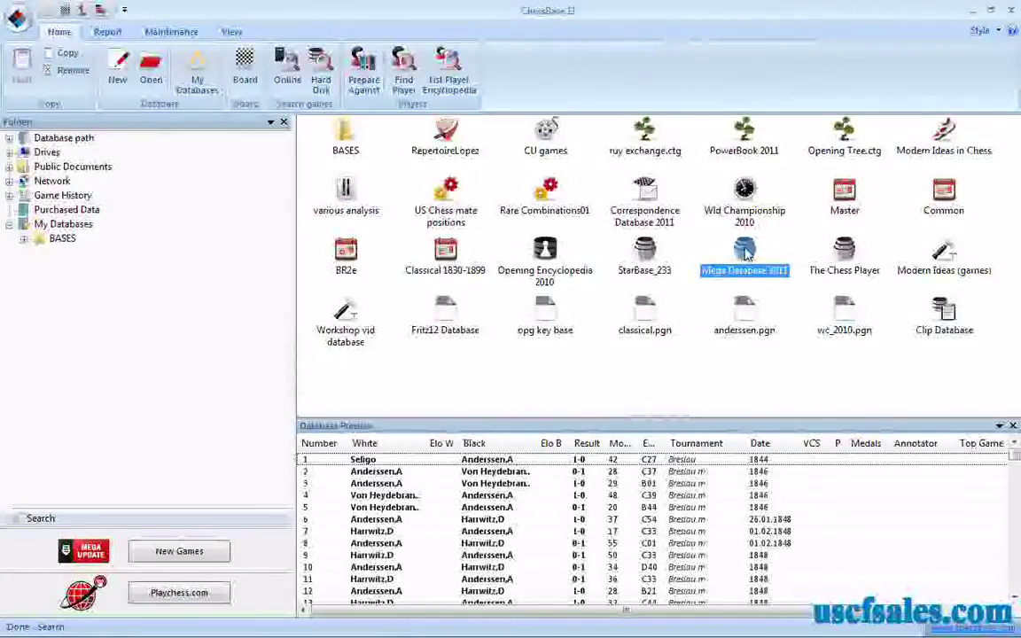
# Open the game search for Mega Database 2011 and reset all of its search criteria.
pyautogui.rightClick(746, 255)
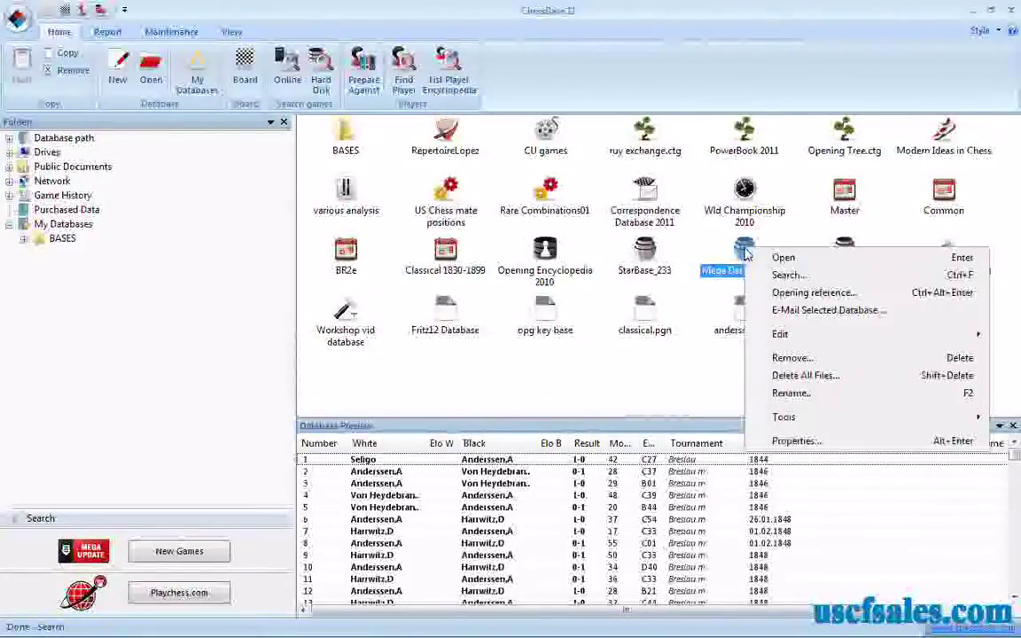
pyautogui.click(785, 276)
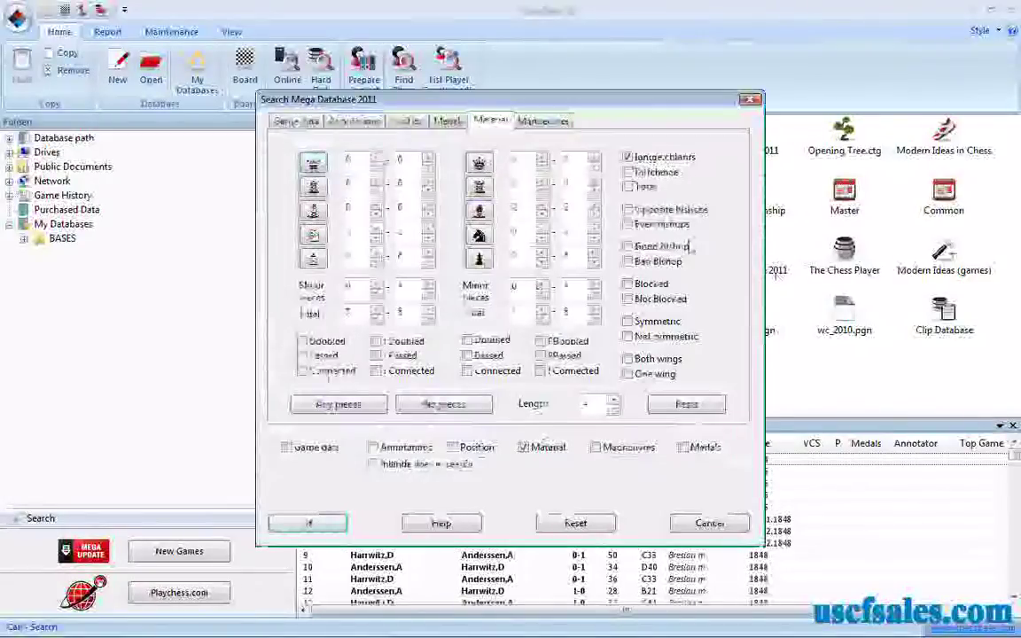
pyautogui.click(297, 125)
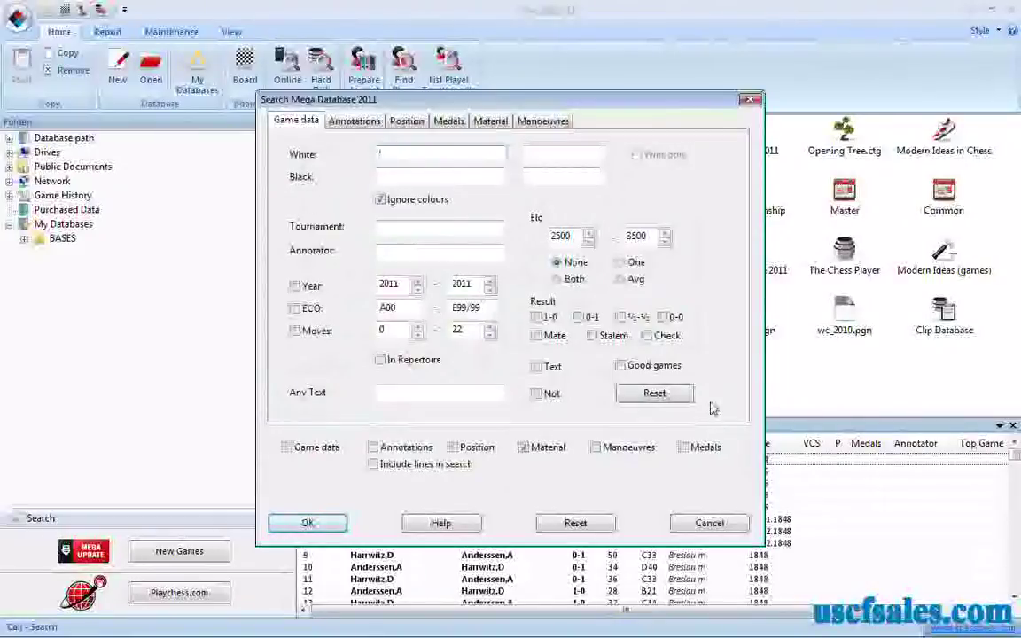
pyautogui.click(574, 523)
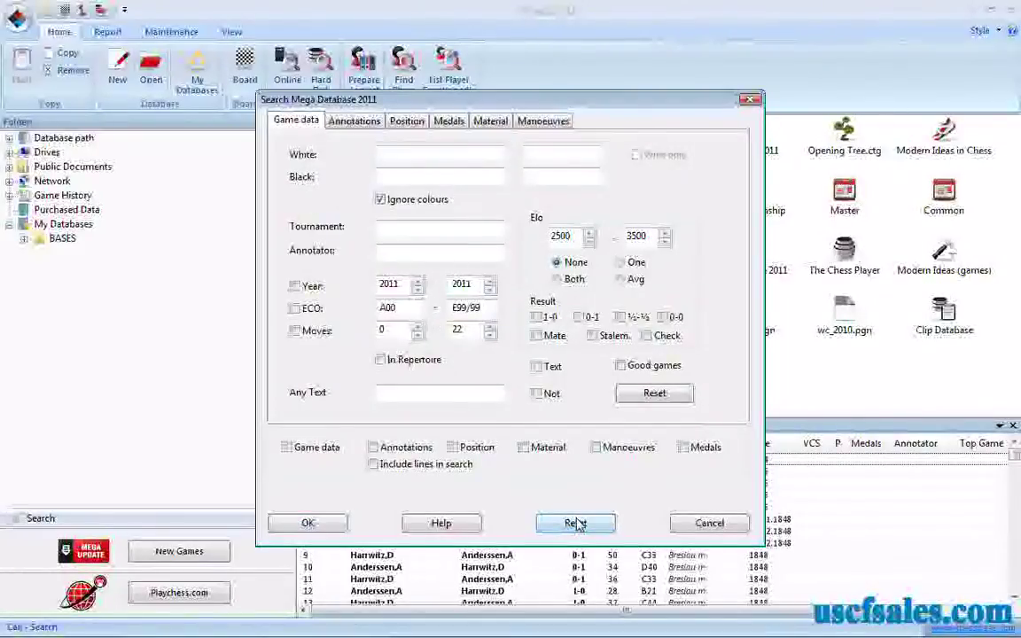
# In the material criteria, require exactly two white knights by setting their range to 2–2.
pyautogui.click(490, 123)
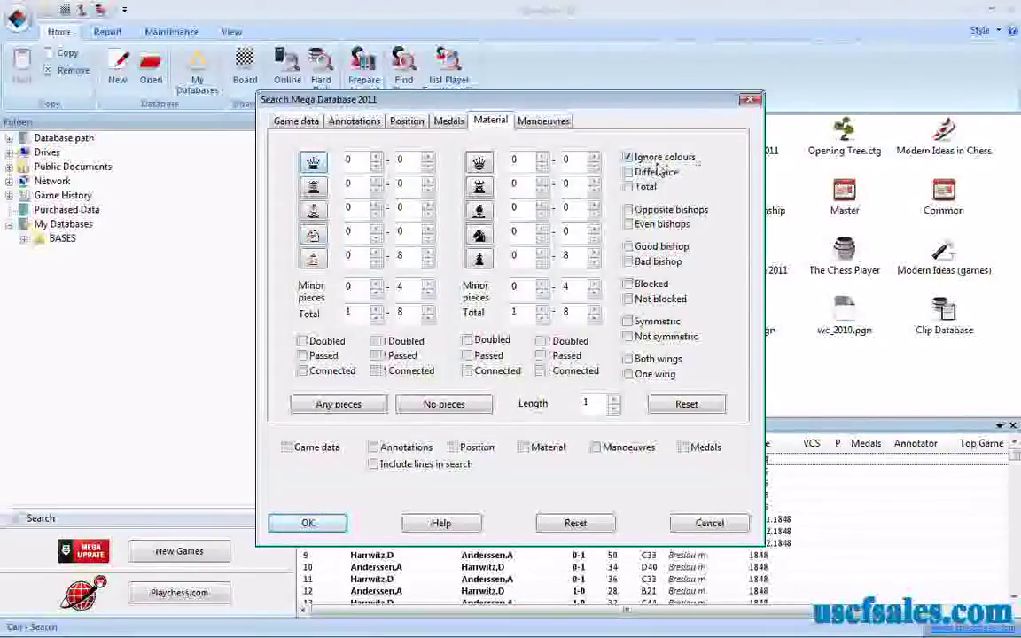
pyautogui.click(376, 228)
pyautogui.click(376, 228)
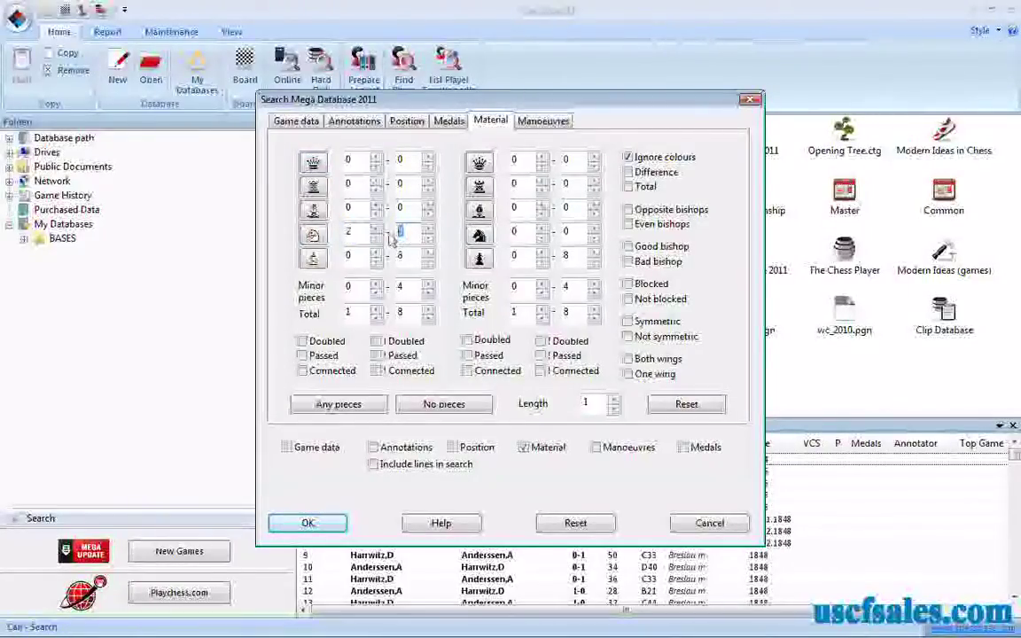
pyautogui.doubleClick(400, 231)
pyautogui.write('2')
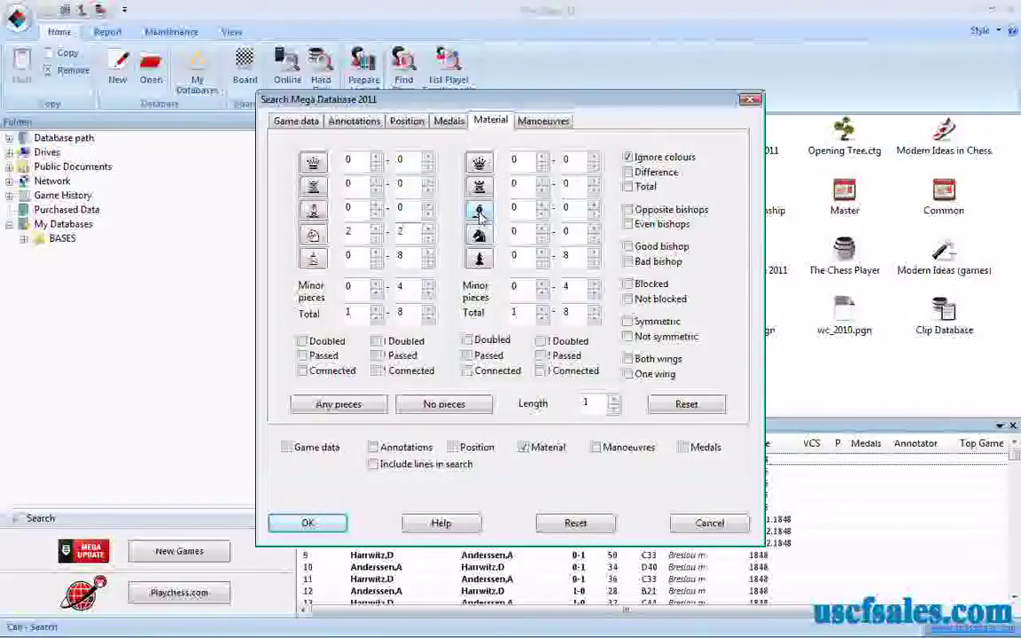
# Set the black bishops' range to 2–2 and run the material search with colours ignored.
pyautogui.click(479, 213)
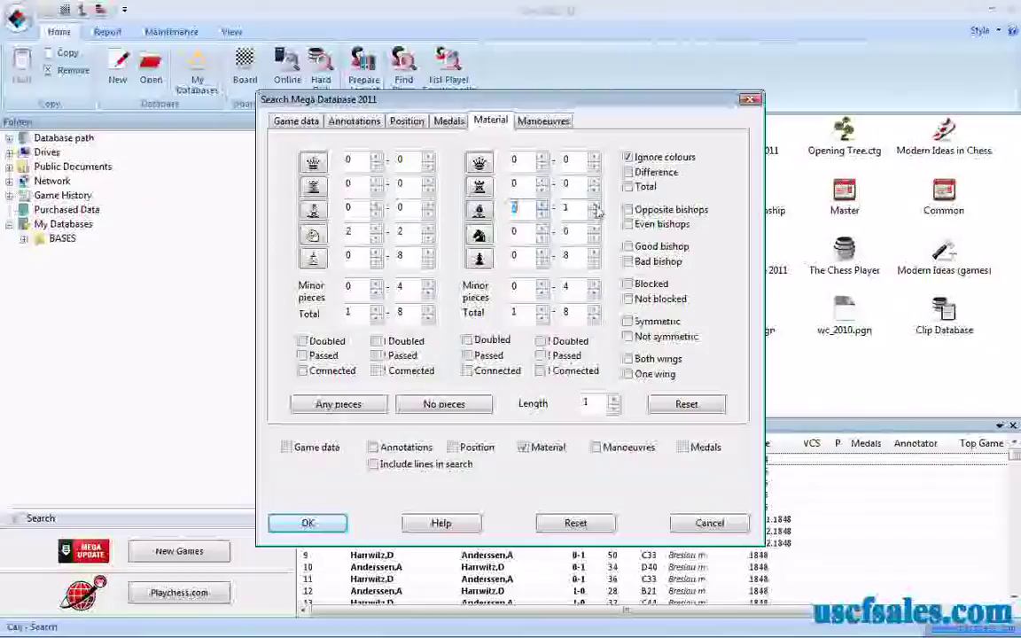
pyautogui.click(541, 204)
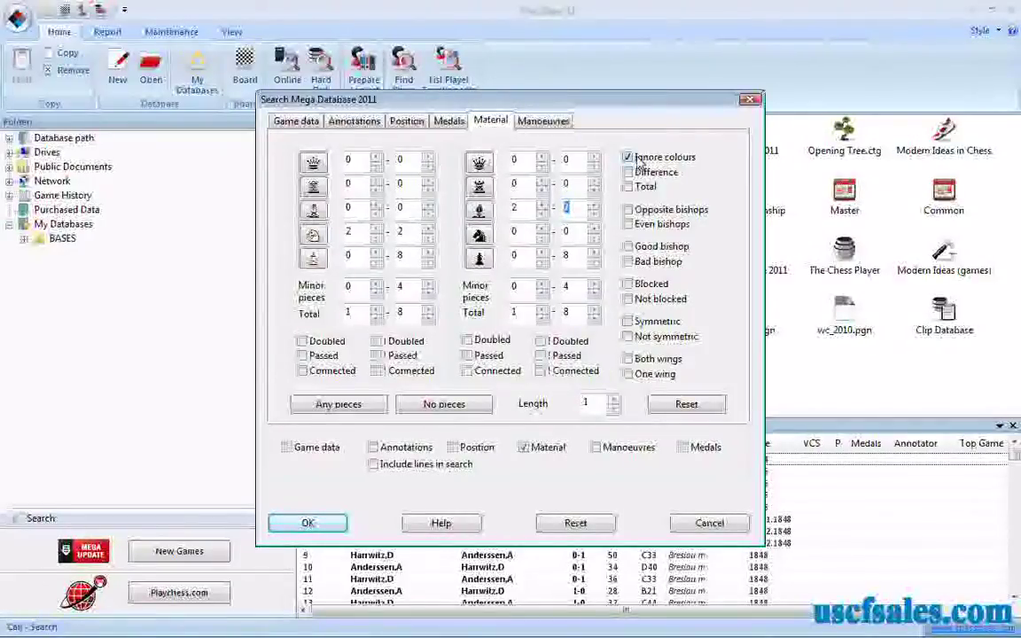
pyautogui.click(308, 523)
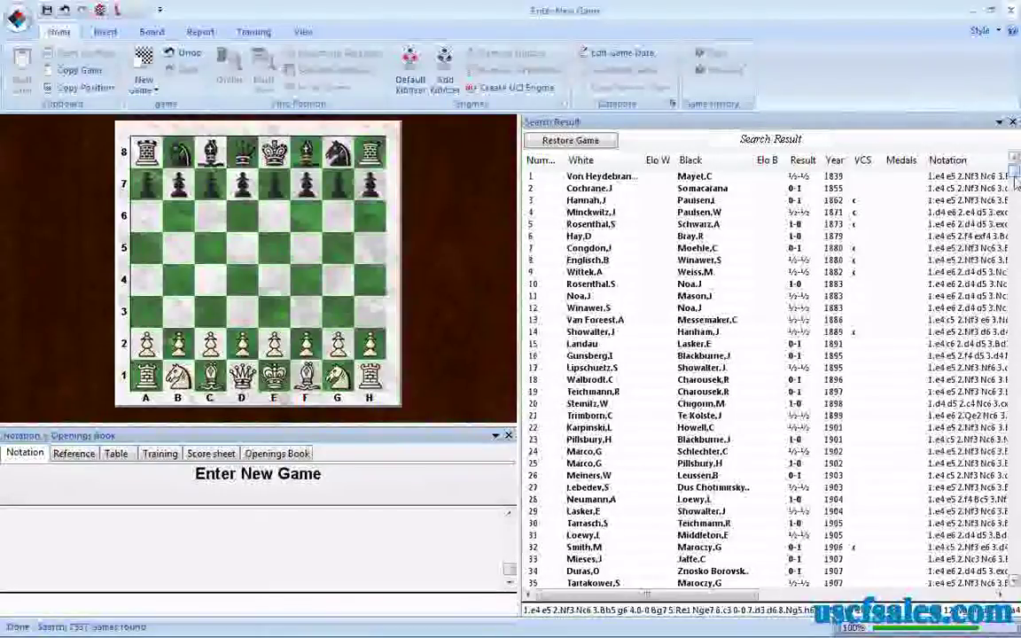
# Go to the end of the search results, load game 7513 and show its position after 16.b3.
pyautogui.click(1017, 228)
pyautogui.moveTo(1017, 228); pyautogui.dragTo(1017, 582)
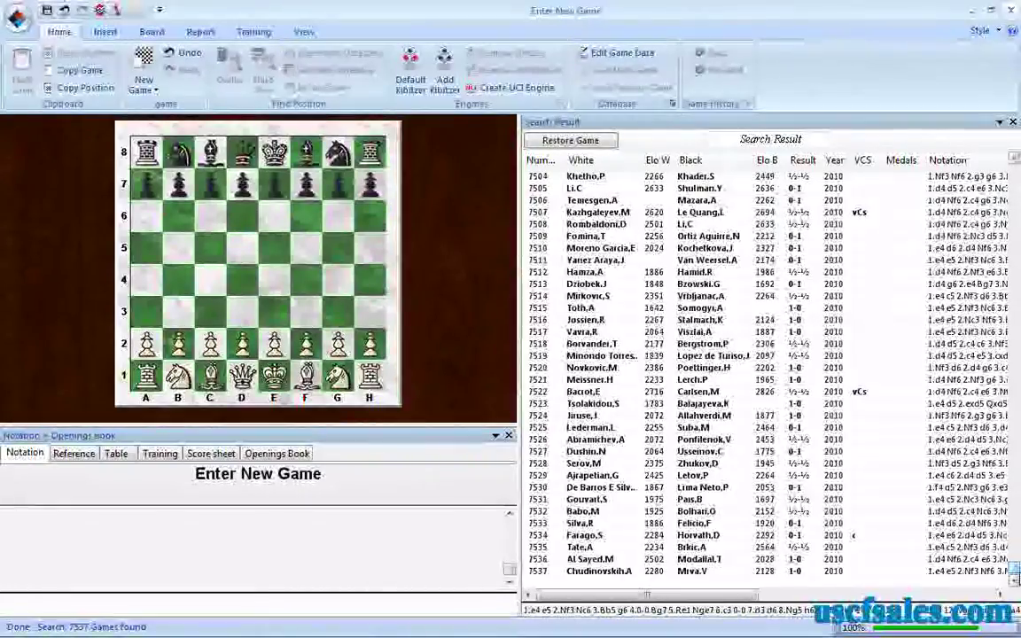
pyautogui.click(609, 285)
pyautogui.doubleClick(609, 286)
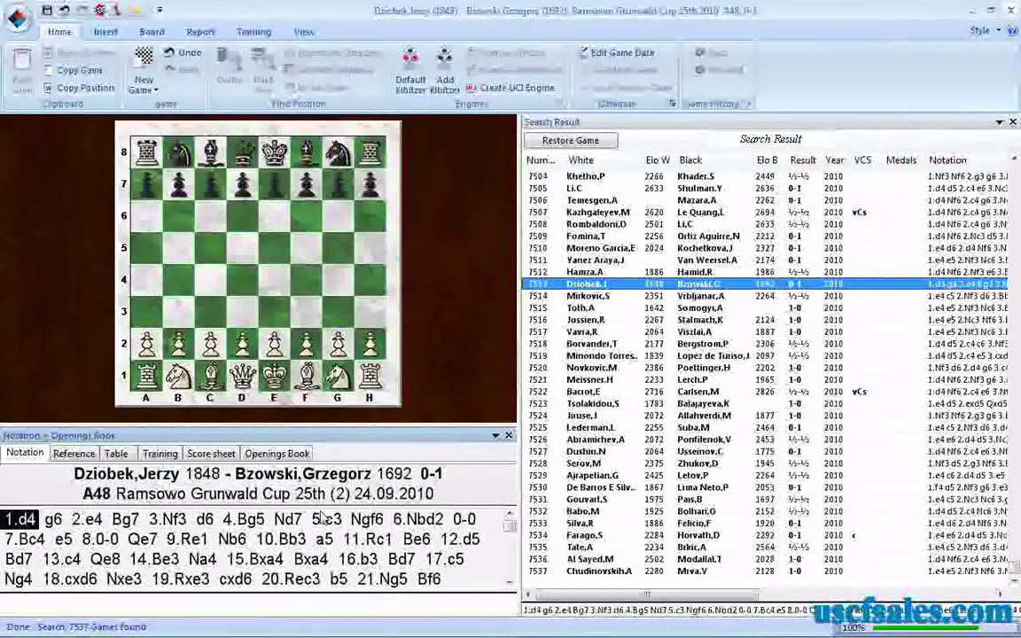
pyautogui.click(357, 560)
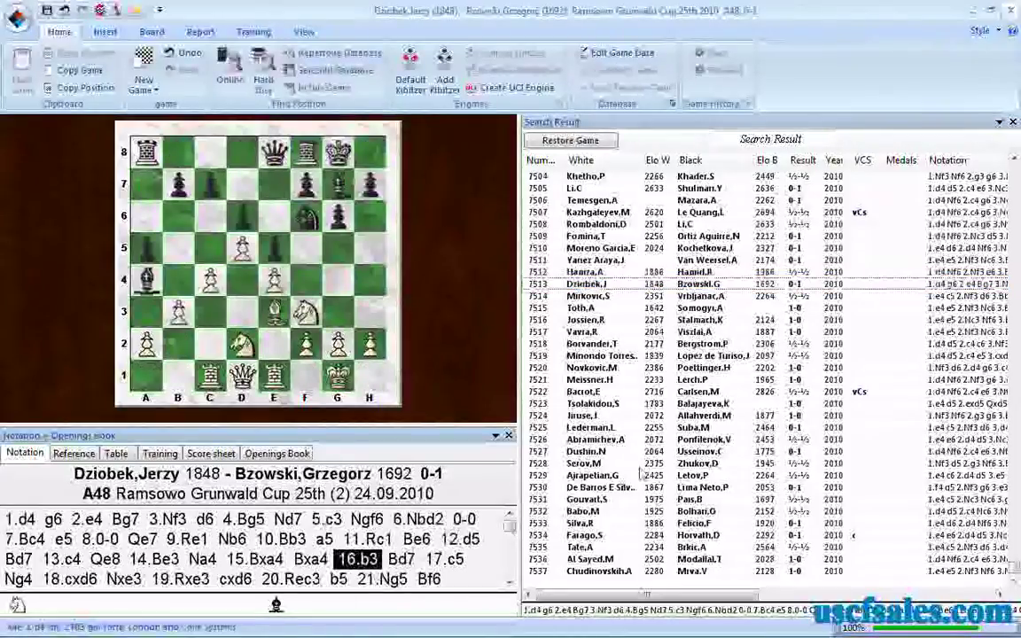
# Browse other games near the end of the results, including 7526, 7511 and 7506, to compare their knights-versus-bishops positions.
pyautogui.doubleClick(610, 440)
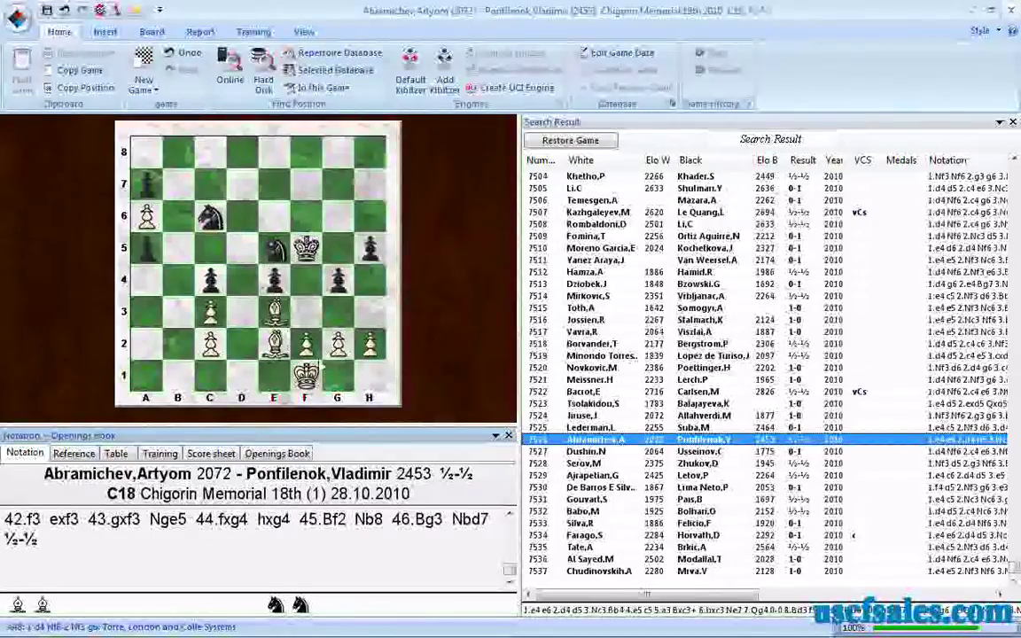
pyautogui.doubleClick(549, 381)
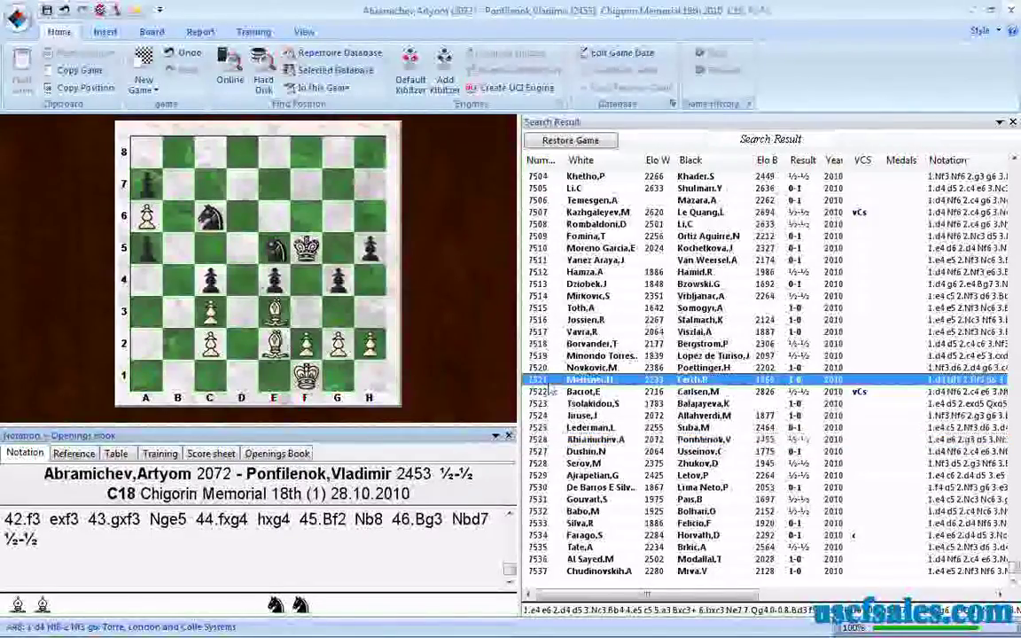
pyautogui.doubleClick(571, 287)
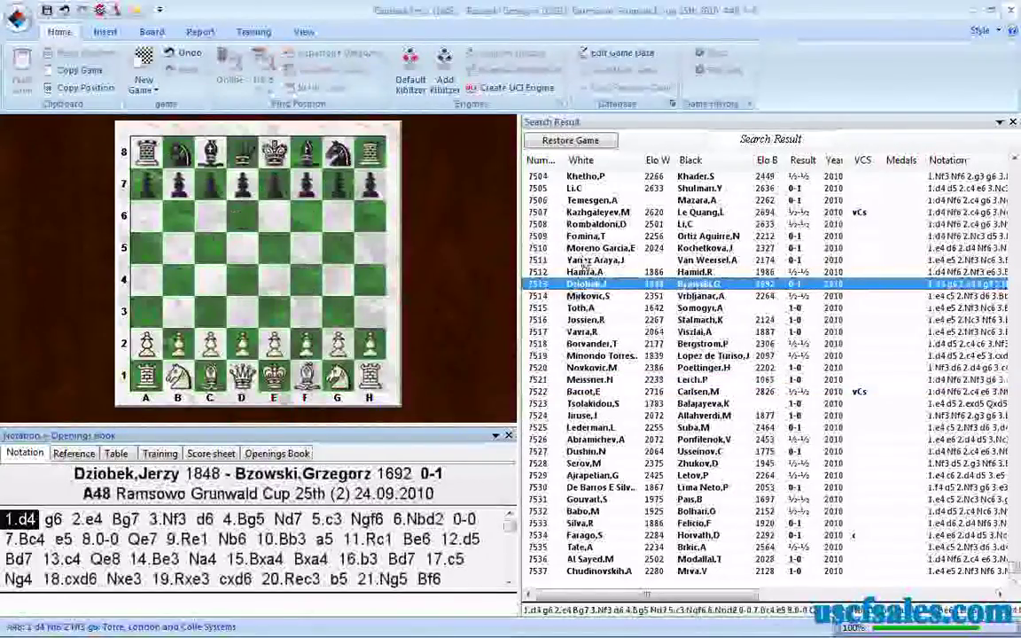
pyautogui.click(585, 261)
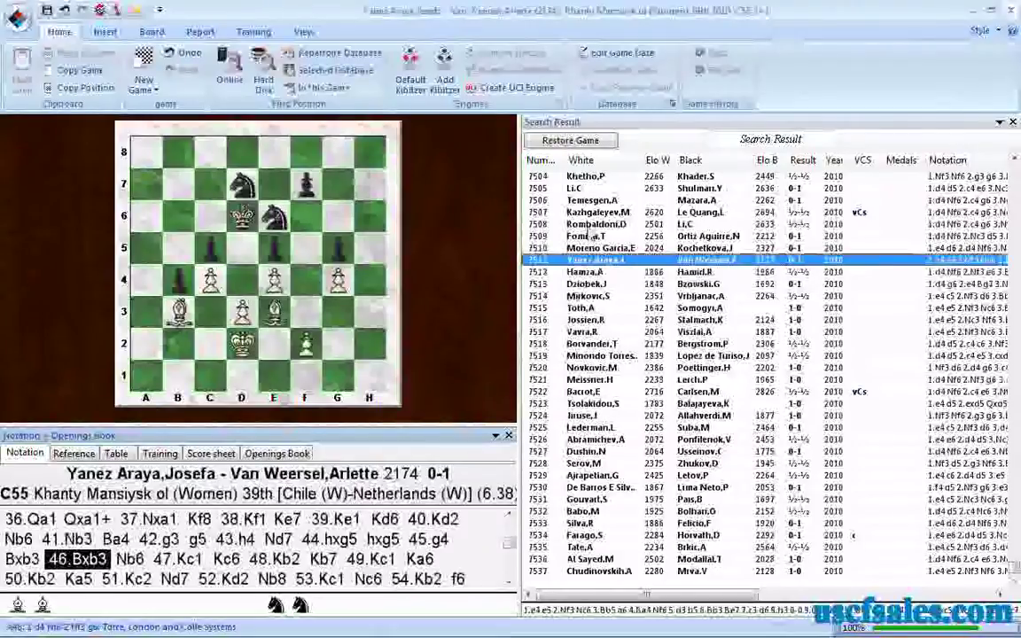
pyautogui.click(592, 201)
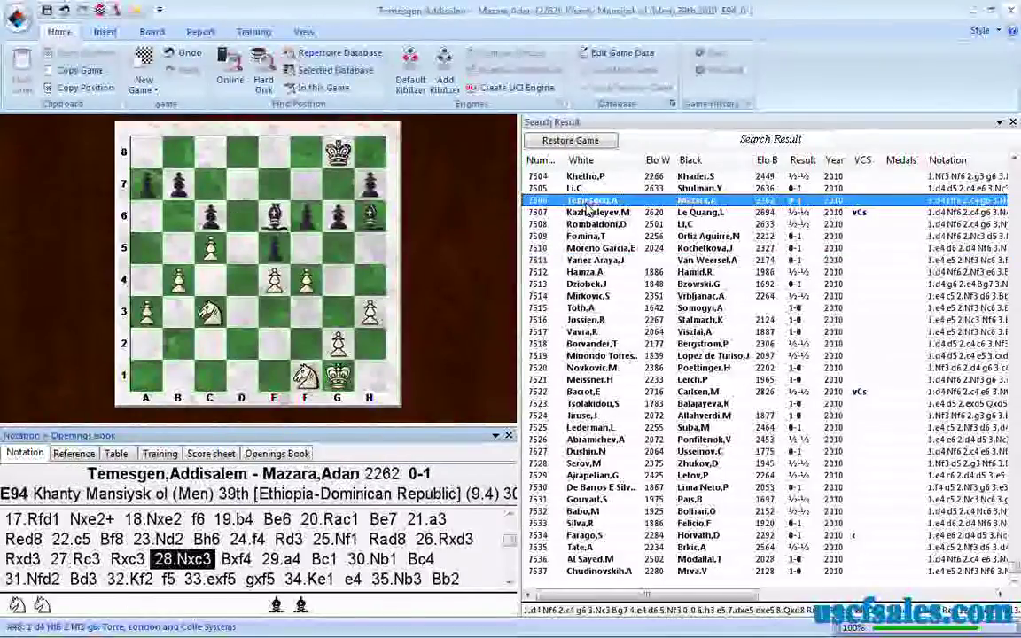
# Reload game 7513 and review its closing moves from 27...Rc8 through 28.Rxc8+ Bxc8.
pyautogui.click(589, 283)
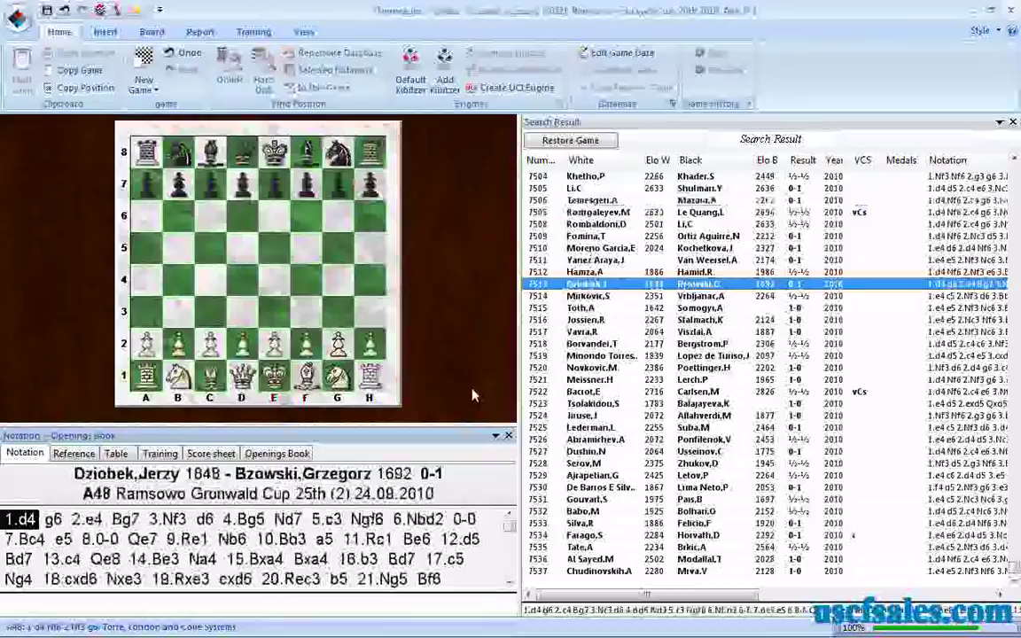
pyautogui.scroll(-5, 93, 546)
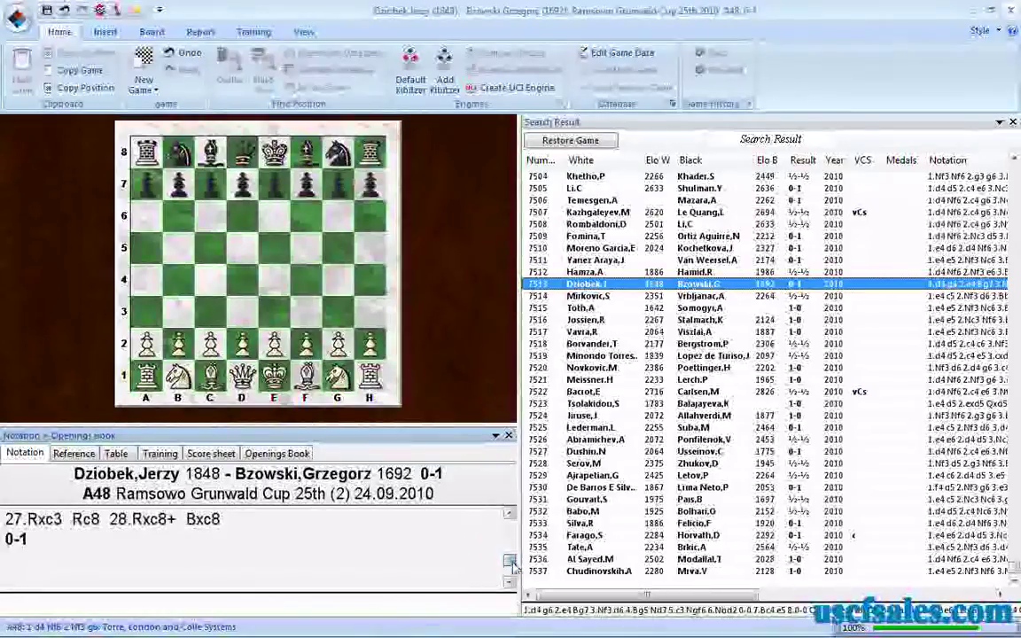
pyautogui.scroll(1, 93, 546)
pyautogui.click(86, 539)
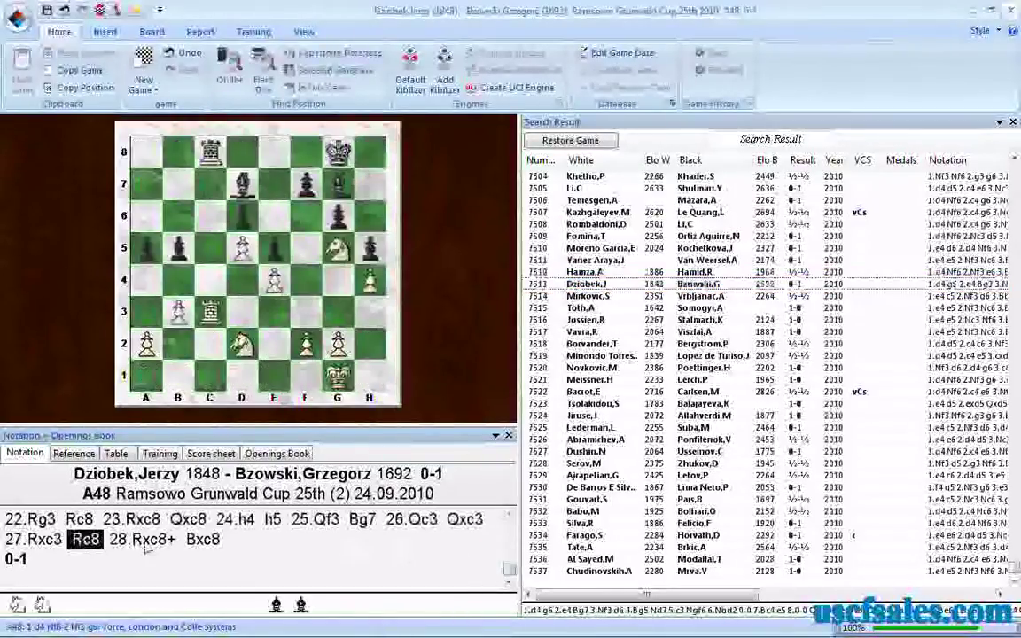
pyautogui.click(142, 539)
pyautogui.click(188, 546)
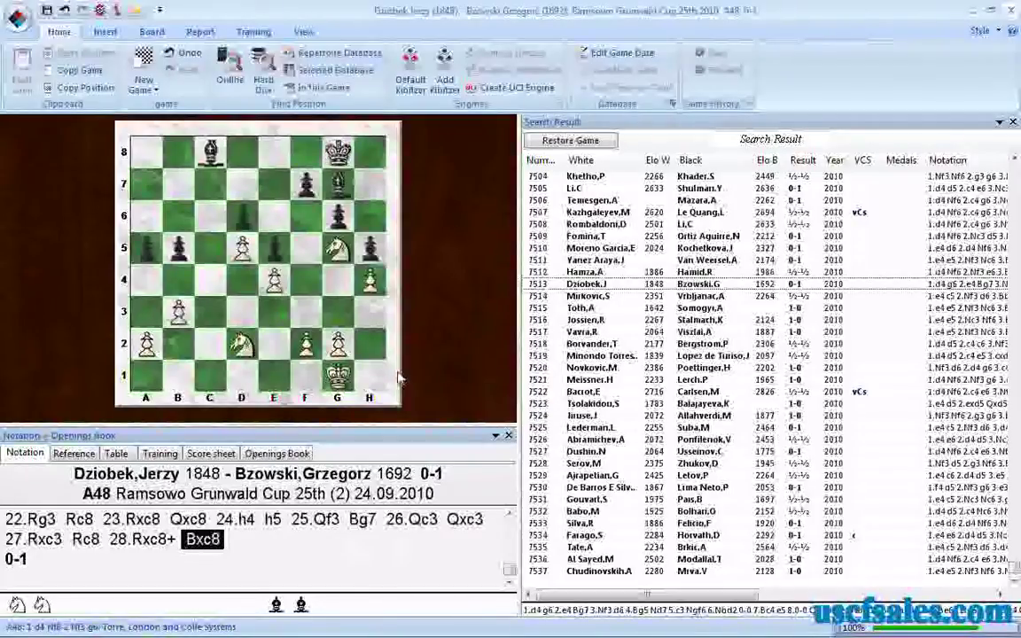
pyautogui.click(159, 543)
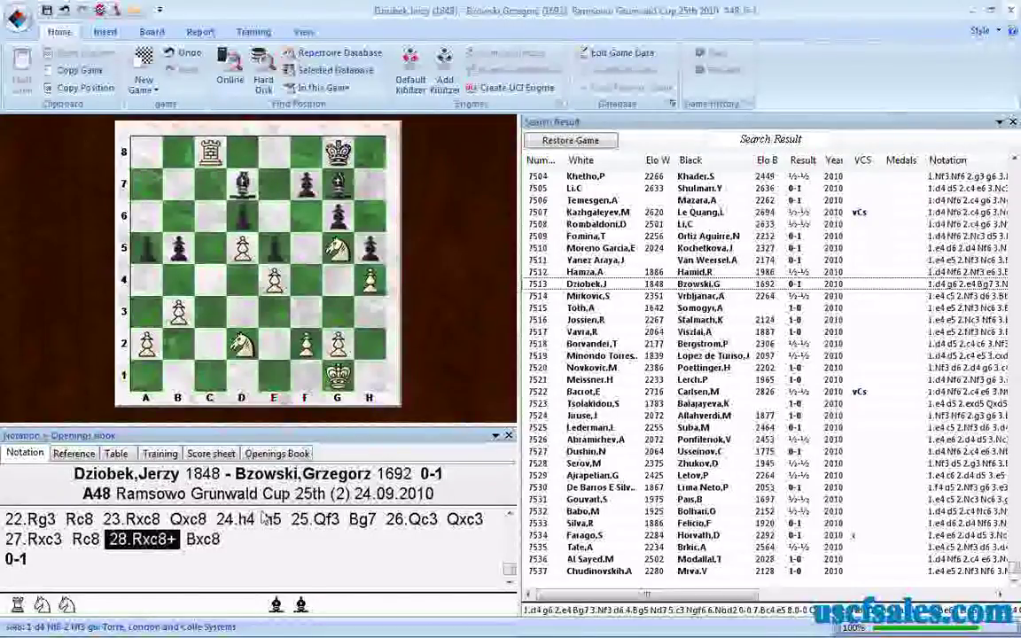
pyautogui.press('Right')
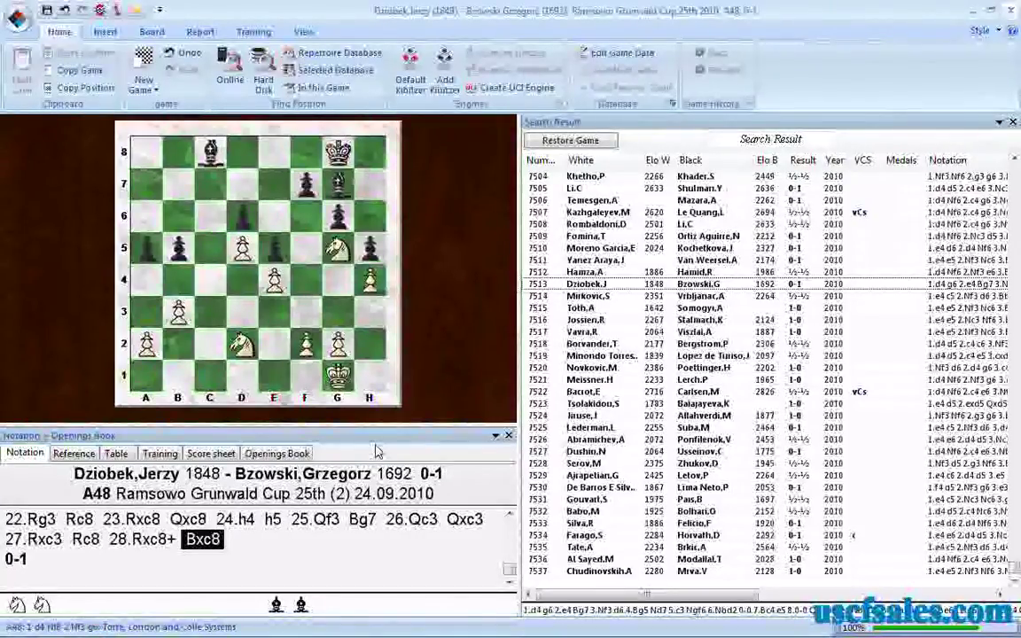
# Load games 7505, 7523 and 7527 in turn to view their two-bishops-versus-two-knights positions.
pyautogui.doubleClick(752, 188)
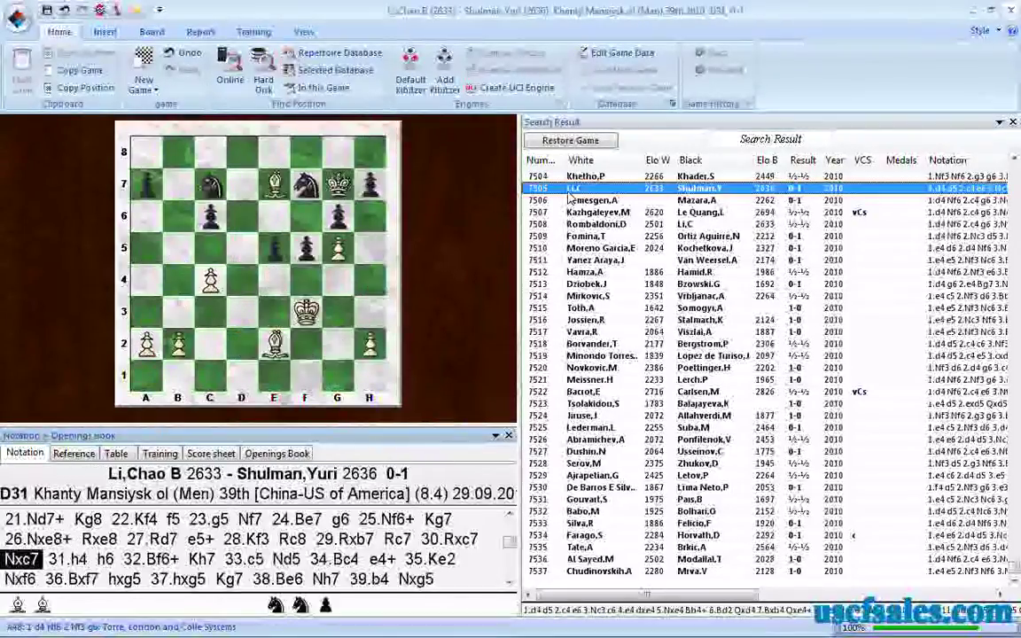
pyautogui.doubleClick(558, 405)
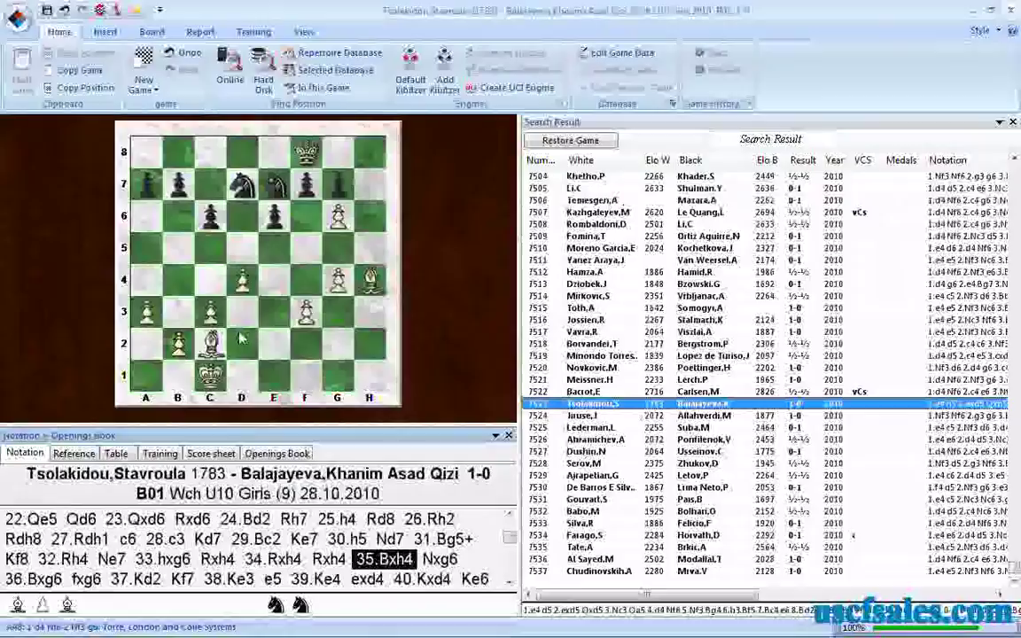
pyautogui.doubleClick(674, 451)
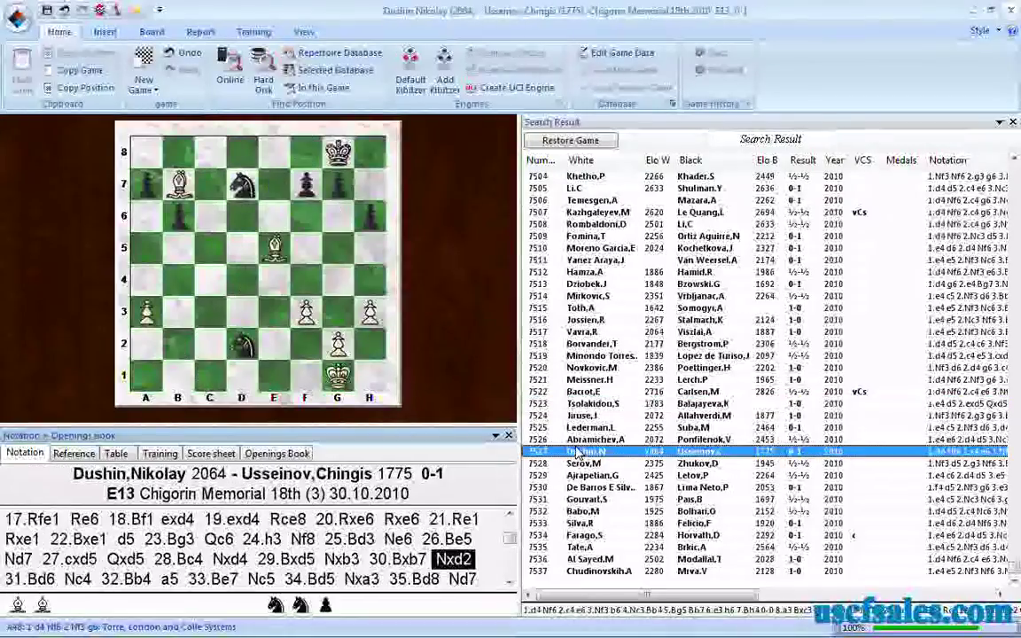
# Close the game window and reopen the search for Mega Database 2011.
pyautogui.click(1012, 12)
pyautogui.rightClick(770, 248)
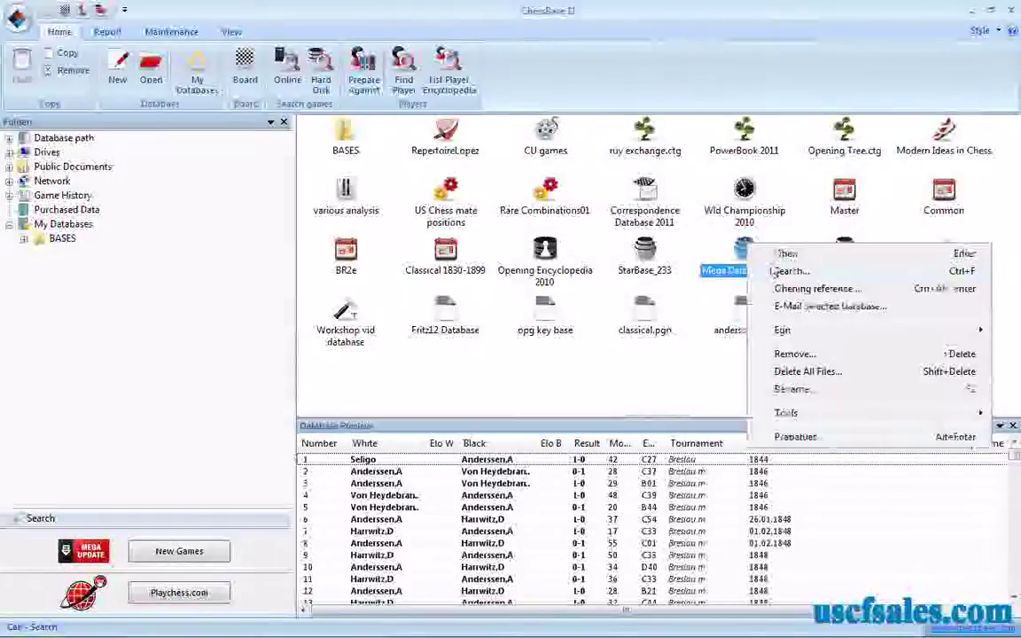
pyautogui.click(778, 271)
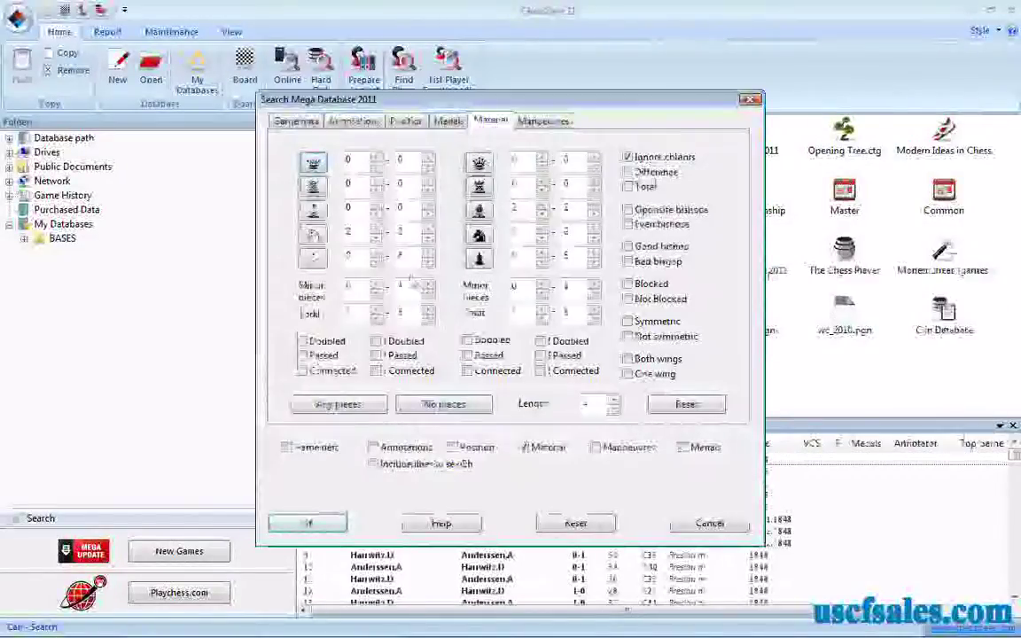
# Change the material criteria to one white knight (1–1) against one black bishop (1–1).
pyautogui.click(377, 238)
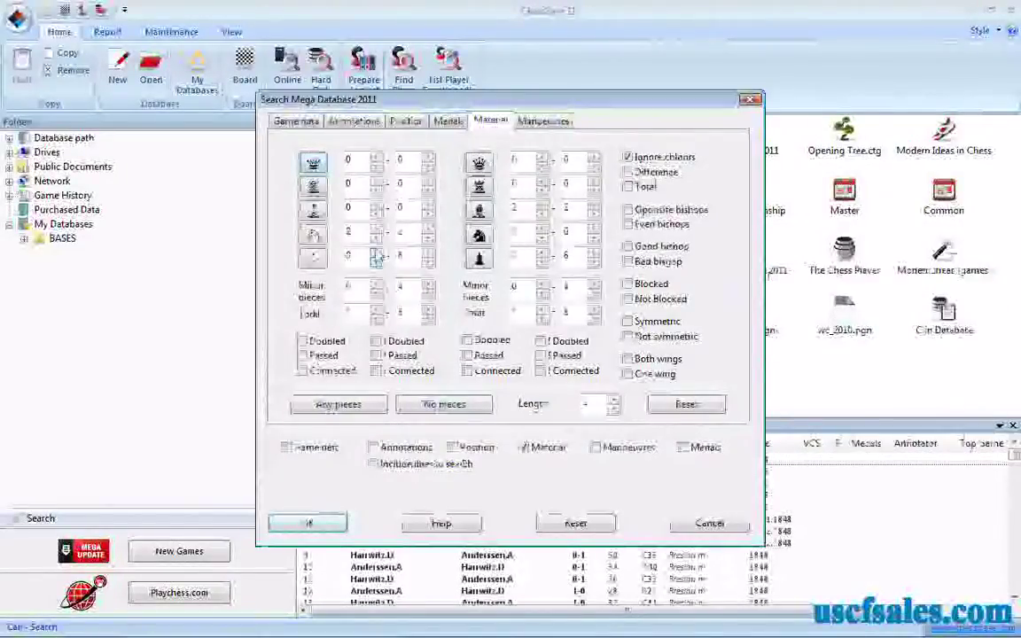
pyautogui.click(428, 228)
pyautogui.click(542, 212)
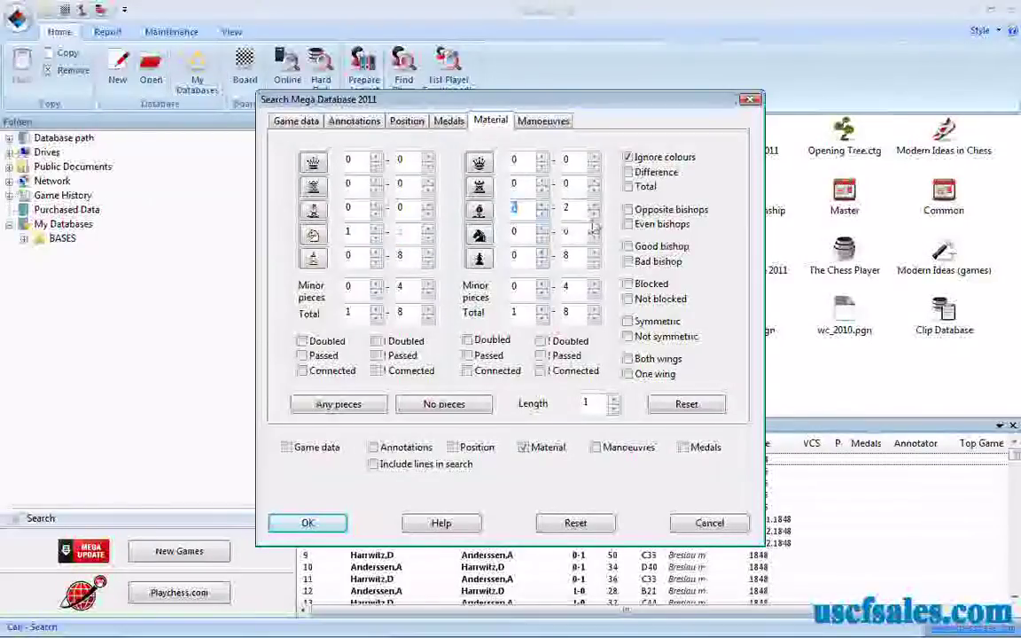
pyautogui.doubleClick(593, 213)
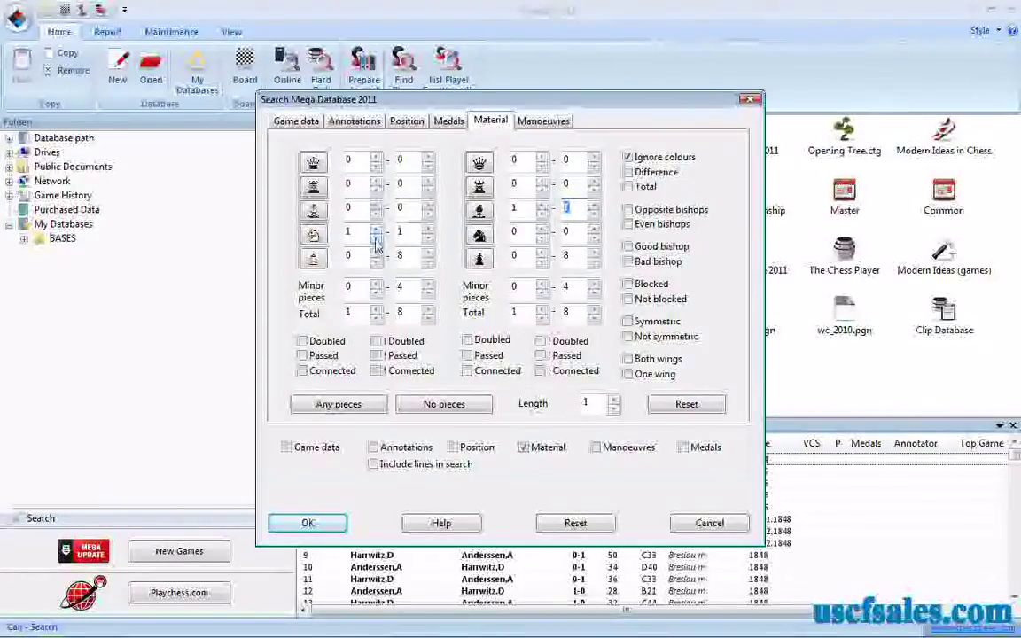
pyautogui.click(377, 233)
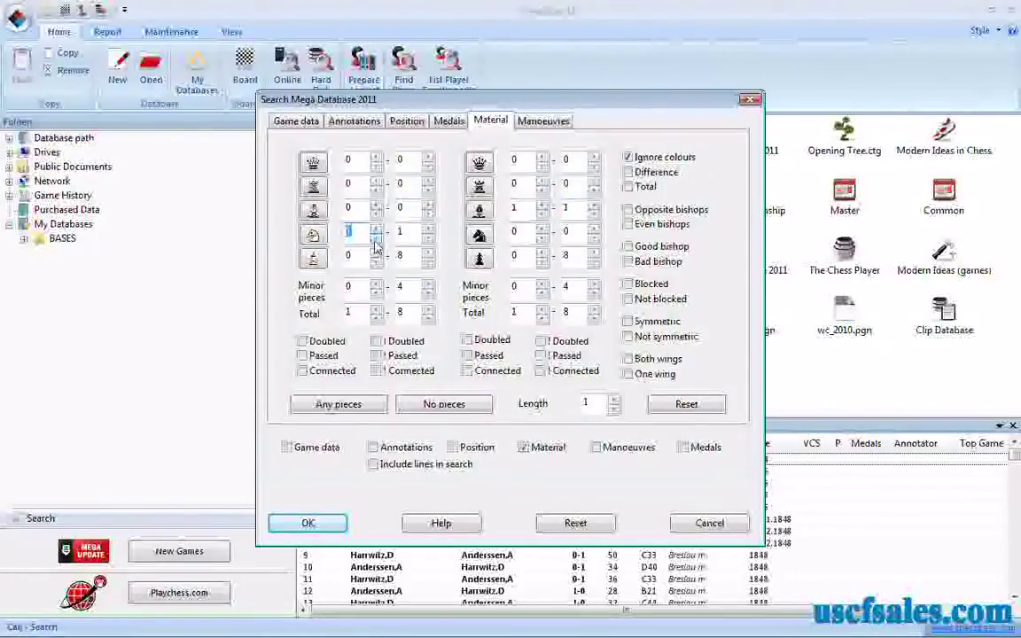
pyautogui.click(377, 229)
pyautogui.click(377, 230)
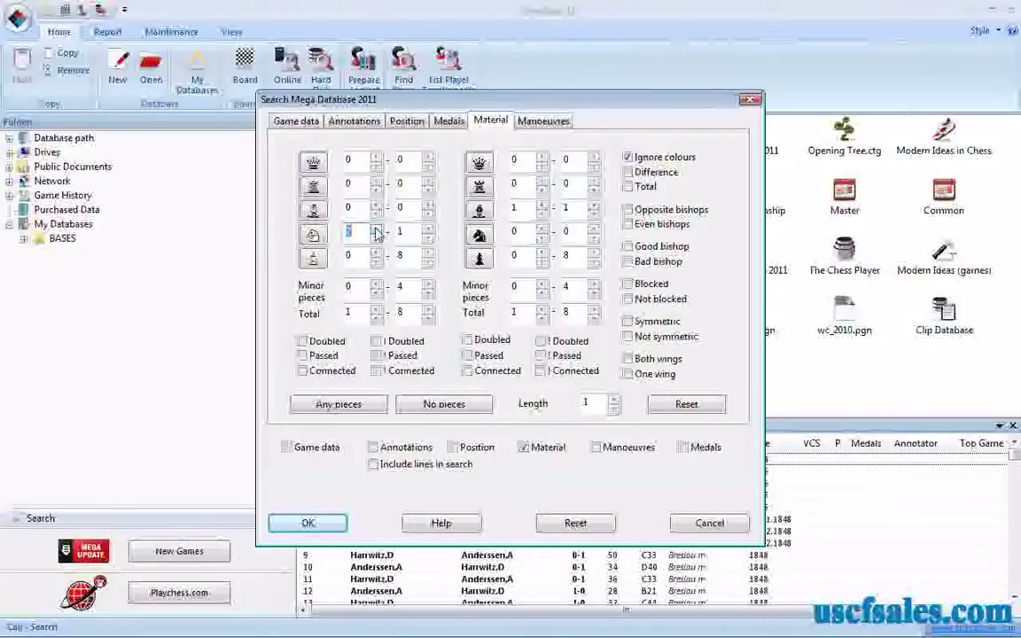
pyautogui.click(377, 237)
pyautogui.click(376, 237)
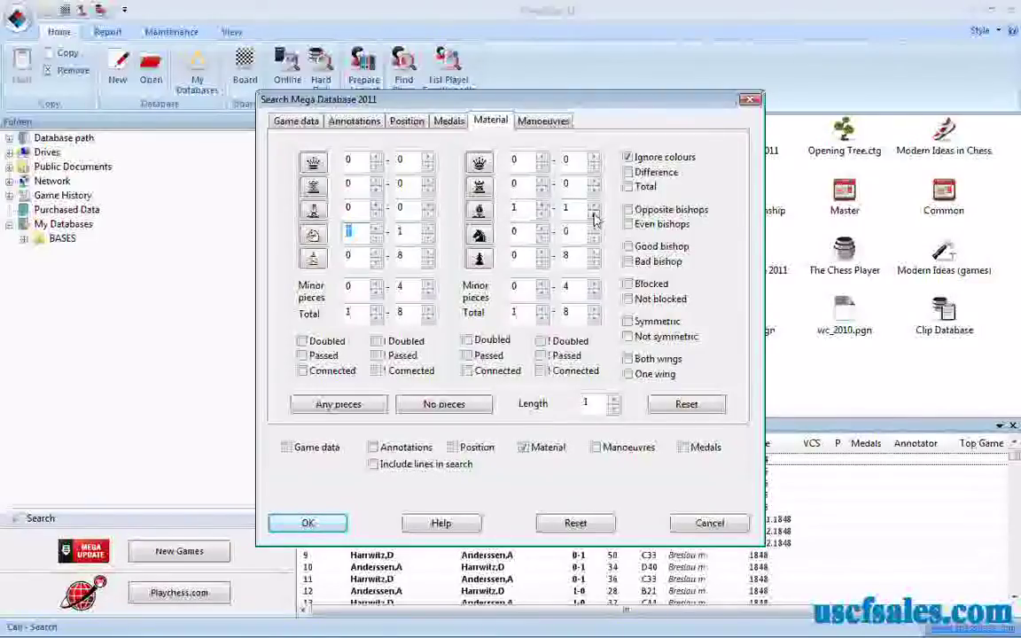
# Run the one-knight-versus-one-bishop material search and go to the most recent games at the end of the result list.
pyautogui.click(321, 525)
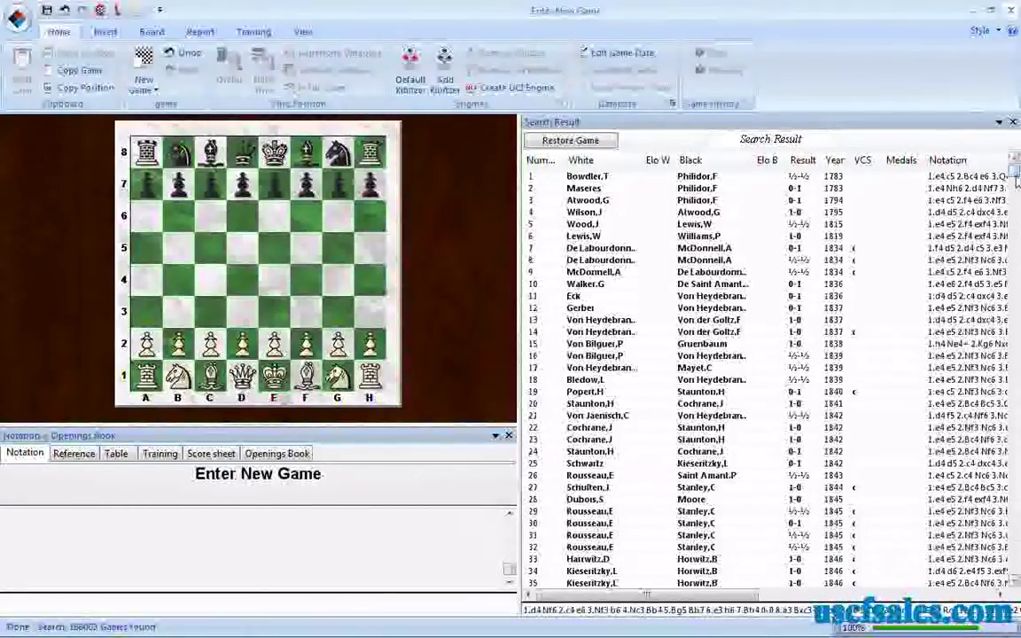
pyautogui.click(1017, 383)
pyautogui.moveTo(1019, 383); pyautogui.dragTo(1017, 583)
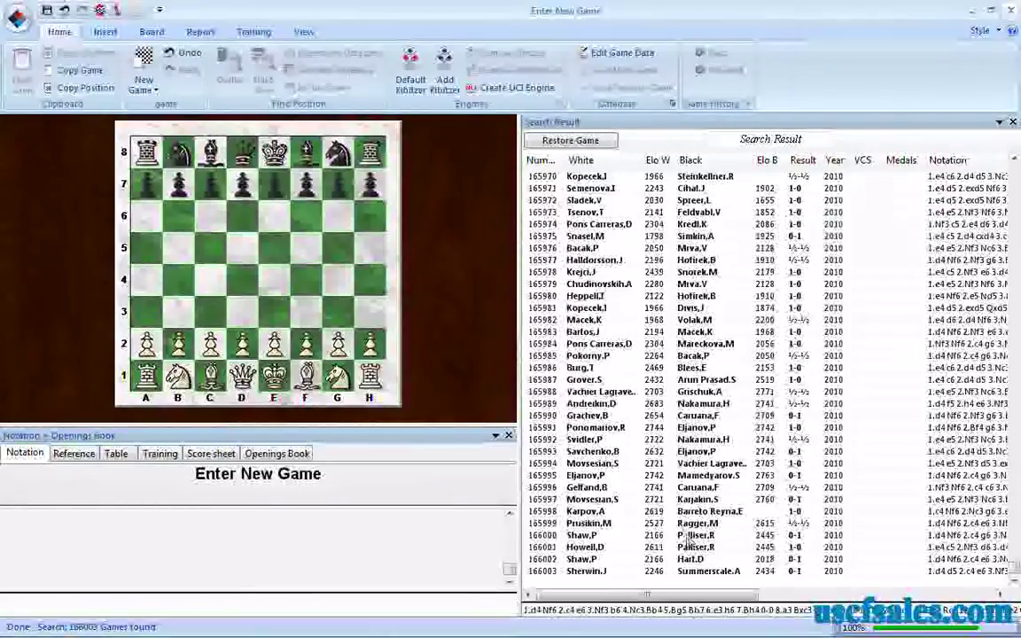
# Load games 166003, 165995, 165985 and 165976 in turn to view their knight-versus-bishop positions.
pyautogui.doubleClick(589, 572)
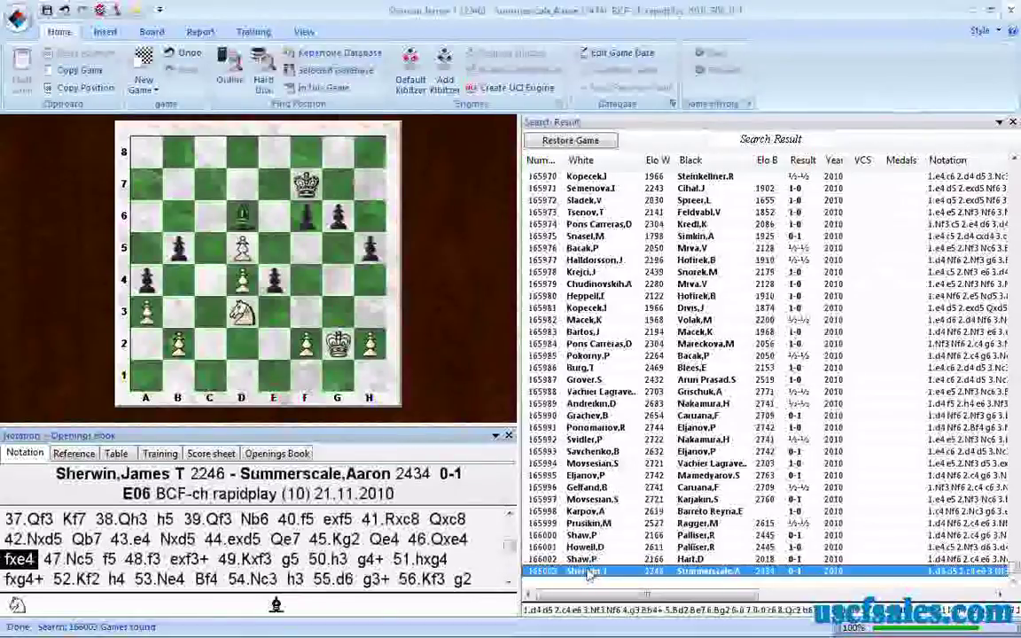
pyautogui.doubleClick(590, 476)
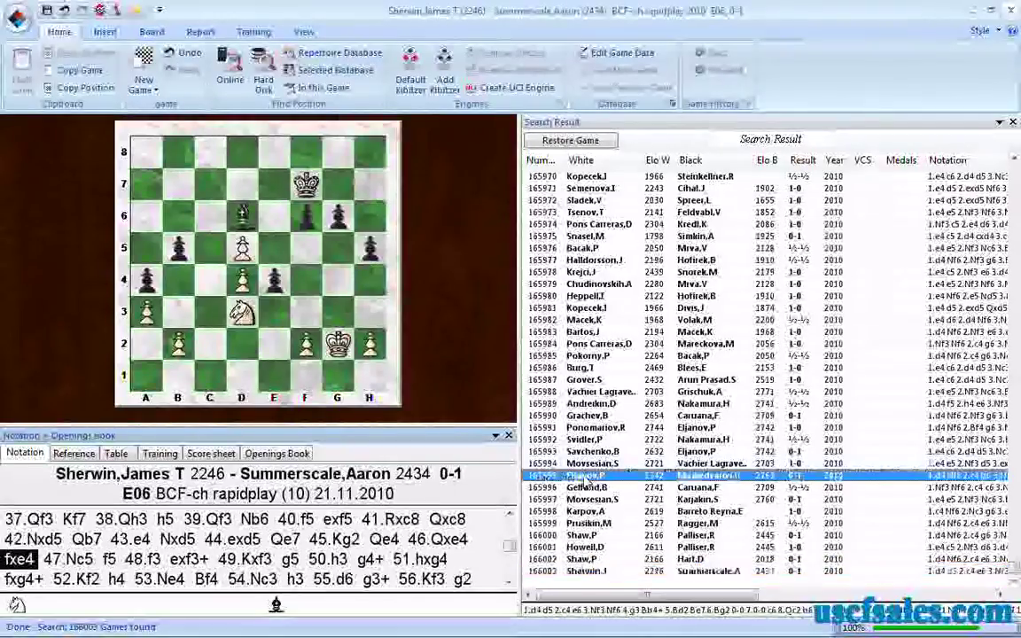
pyautogui.doubleClick(590, 356)
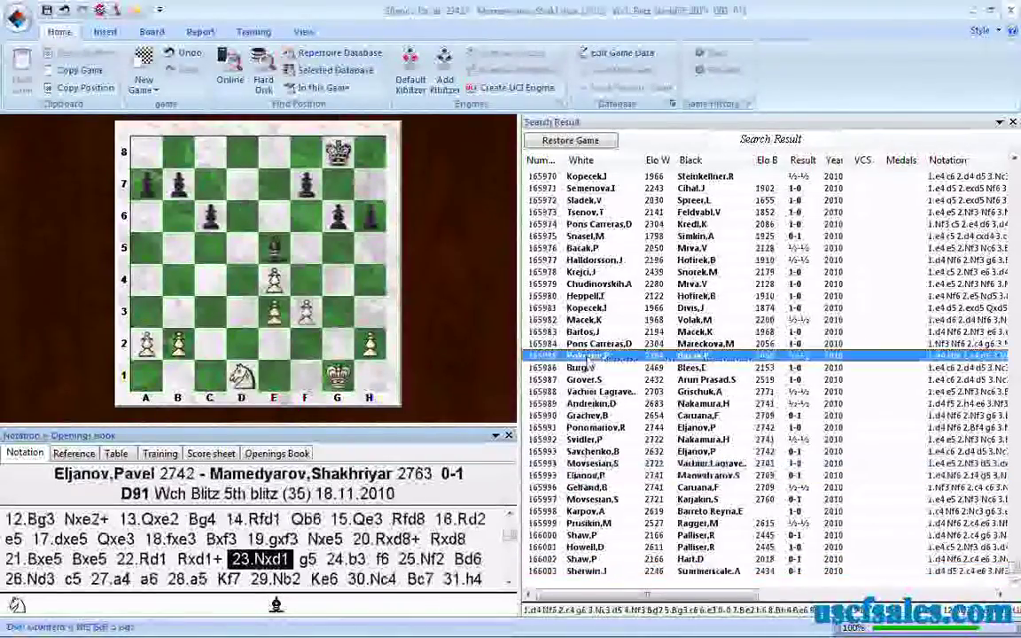
pyautogui.doubleClick(600, 249)
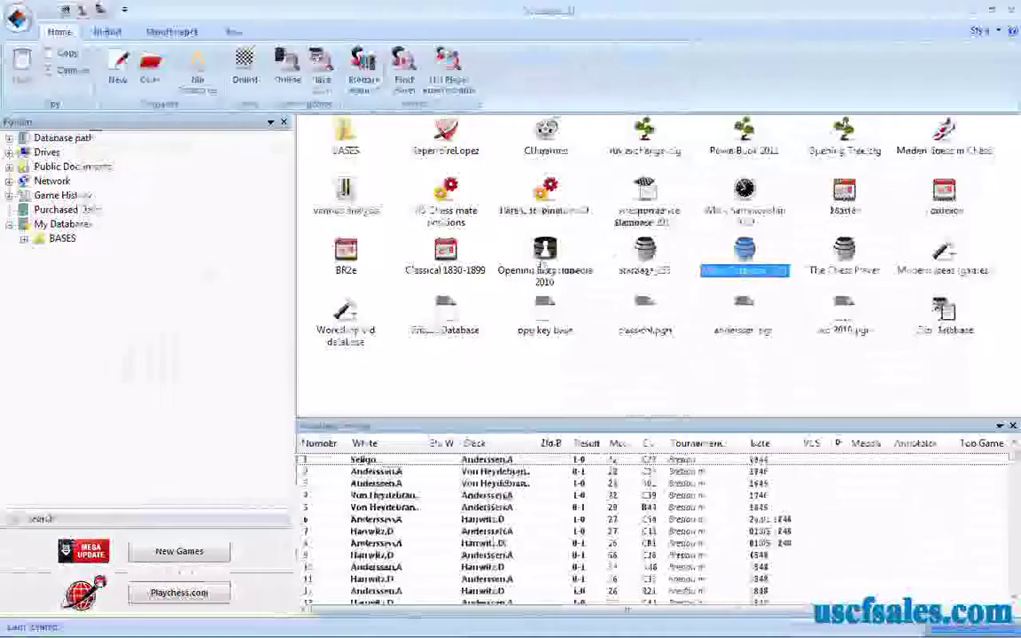
# Reopen the search for Mega Database 2011 and turn off Ignore colours in the material criteria.
pyautogui.rightClick(744, 257)
pyautogui.click(764, 278)
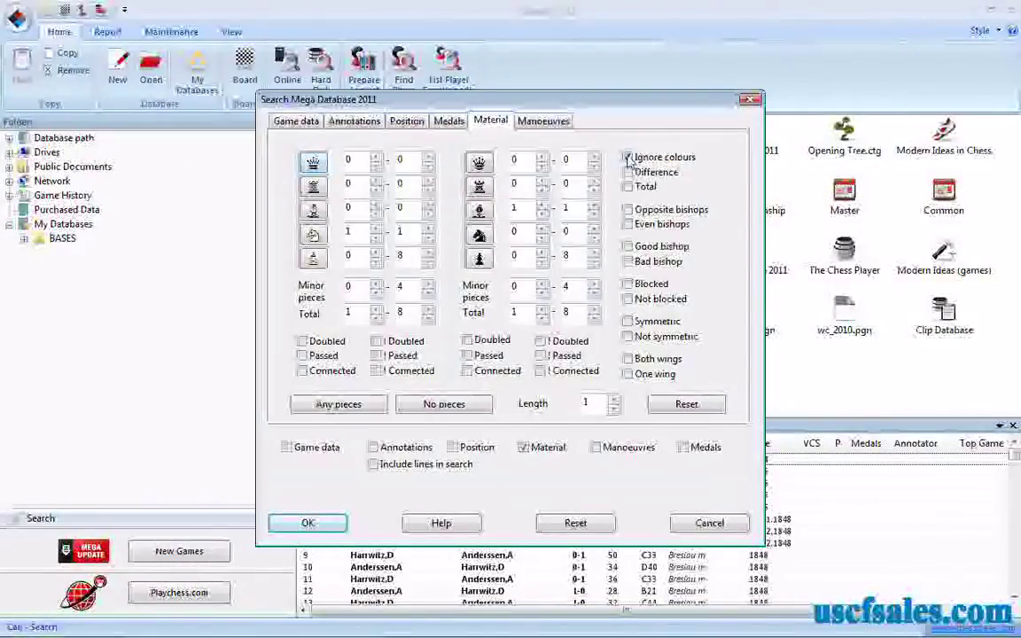
pyautogui.click(628, 158)
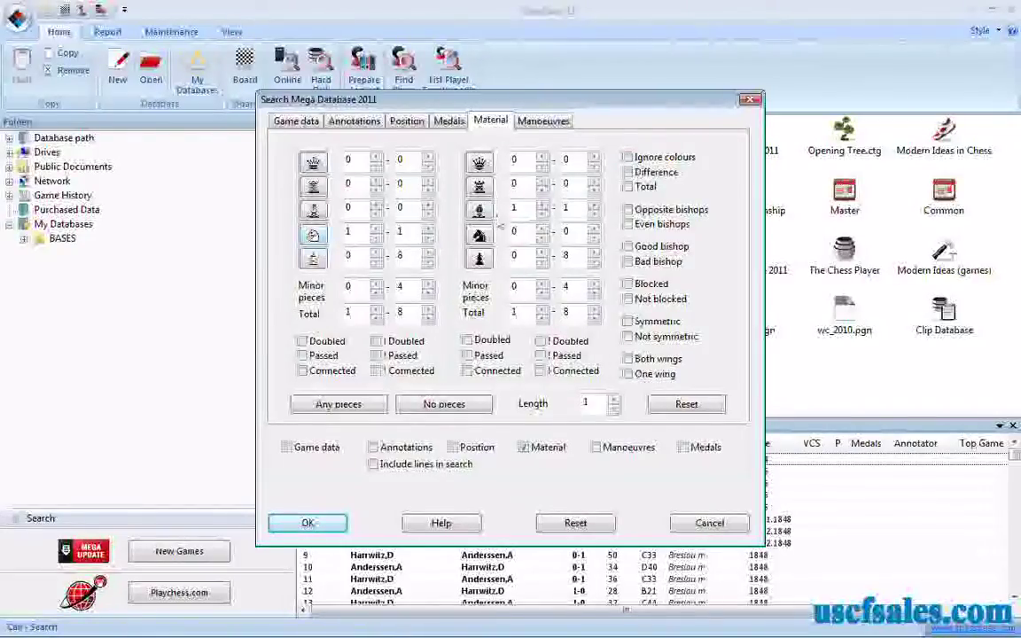
pyautogui.click(511, 211)
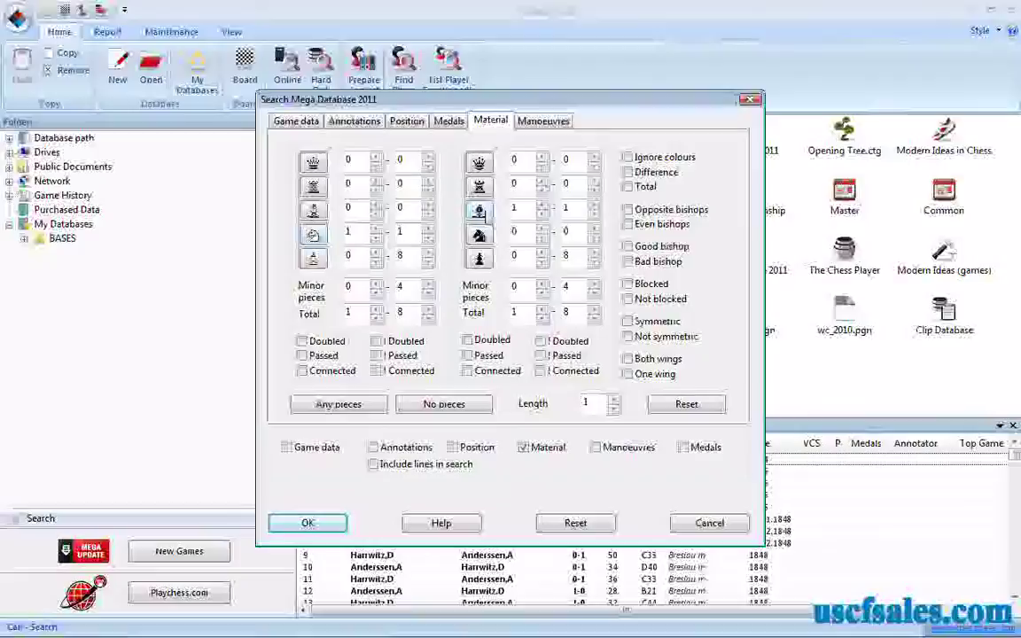